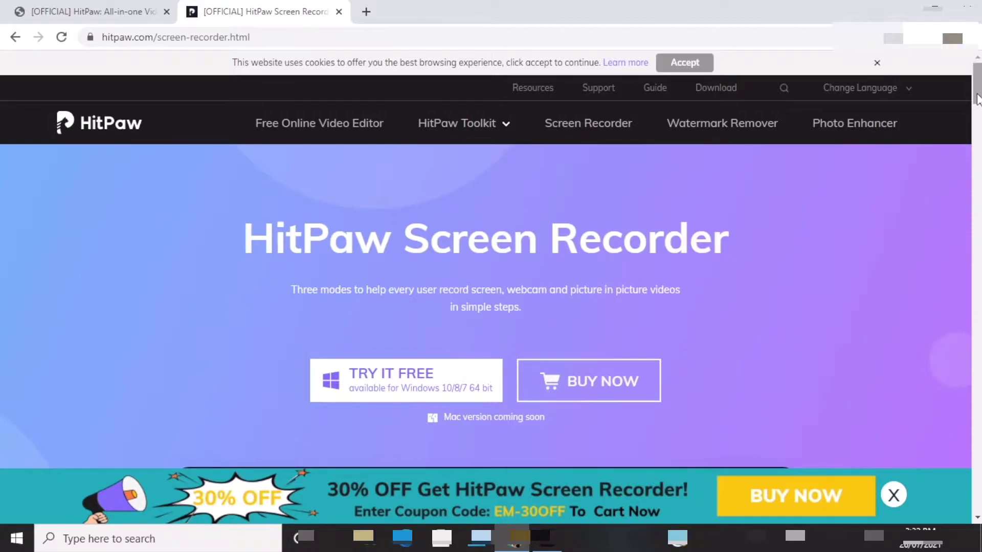
mouse_move(976, 84)
left_mouse_down()
mouse_move(976, 269)
mouse_move(977, 223)
mouse_move(974, 234)
left_mouse_up()
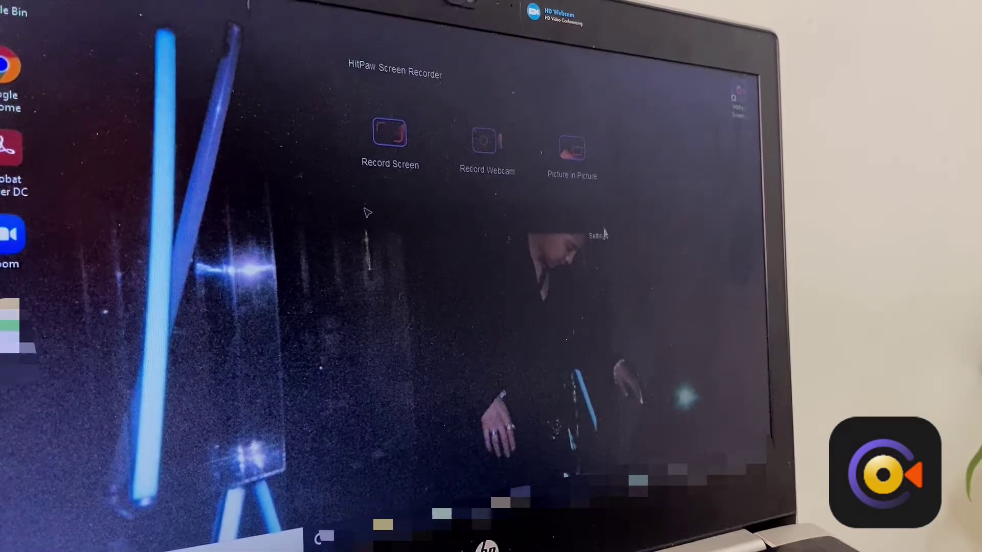
- Open General settings and keep frame rate at 30 and resolution at Original
left_click(600, 218)
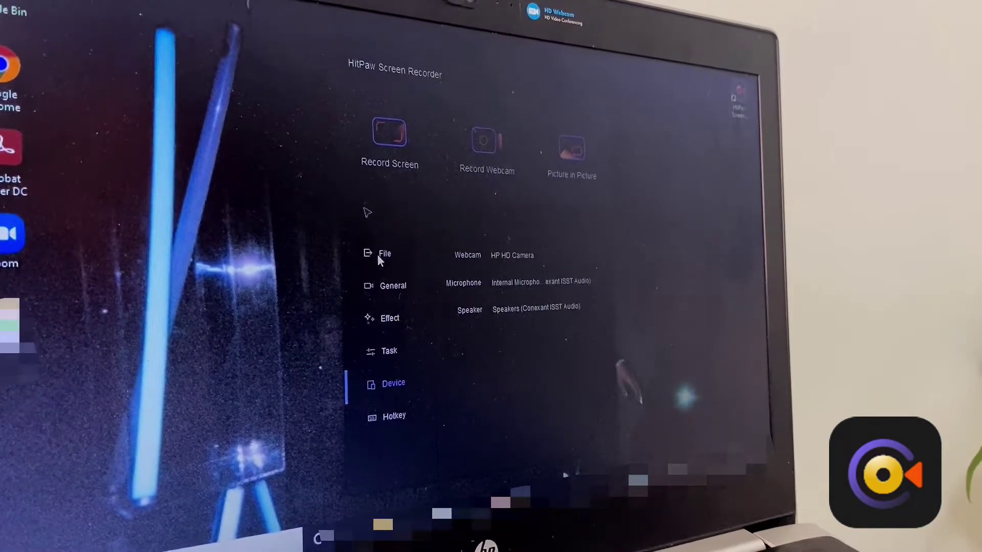
left_click(387, 286)
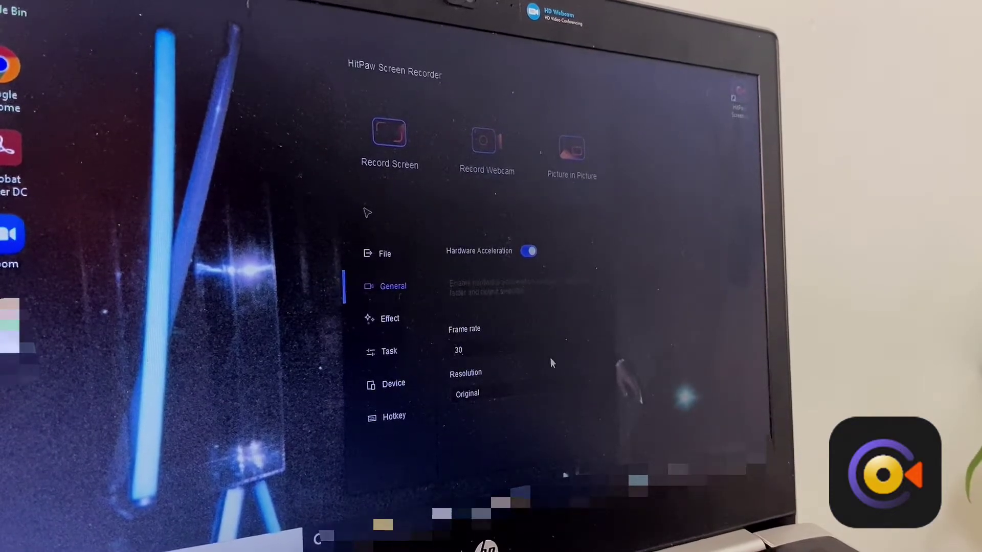
left_click(539, 347)
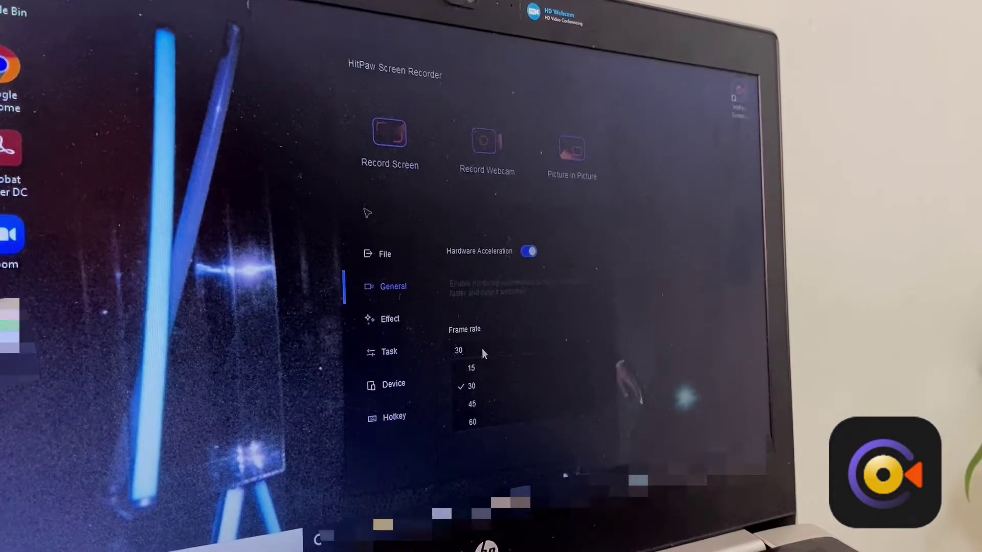
left_click(474, 385)
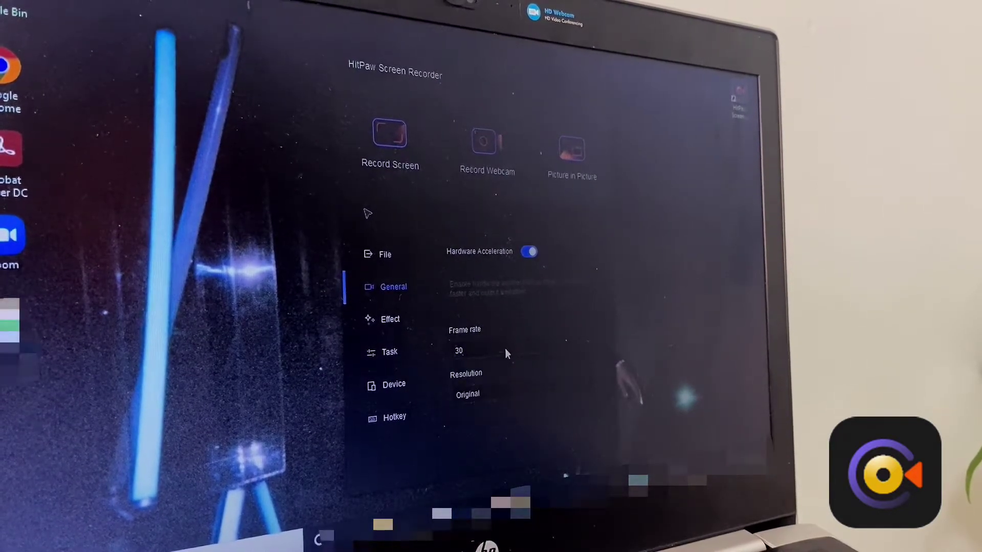
left_click(493, 392)
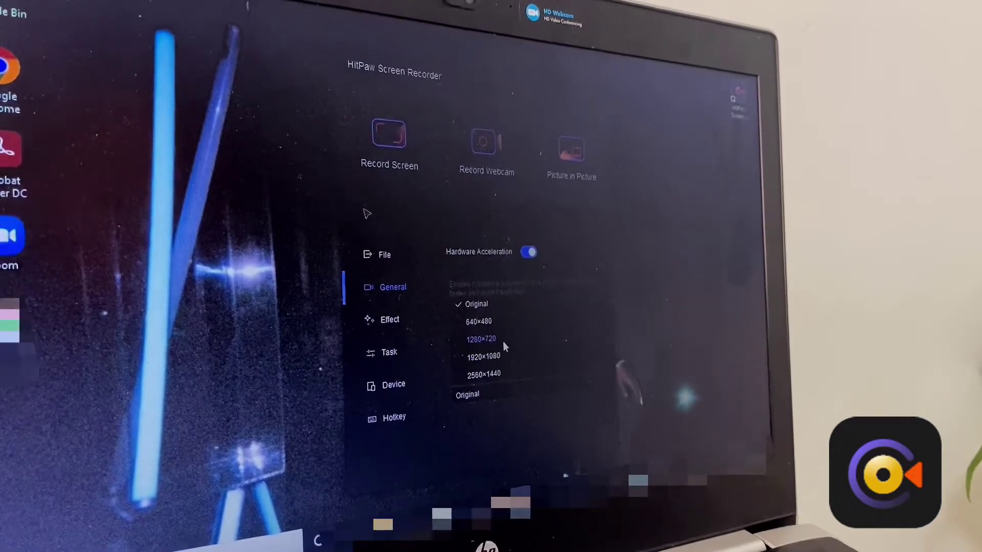
left_click(487, 305)
- In Effect settings, keep Show mouse cursor on and the click highlight orange after trying red
left_click(391, 320)
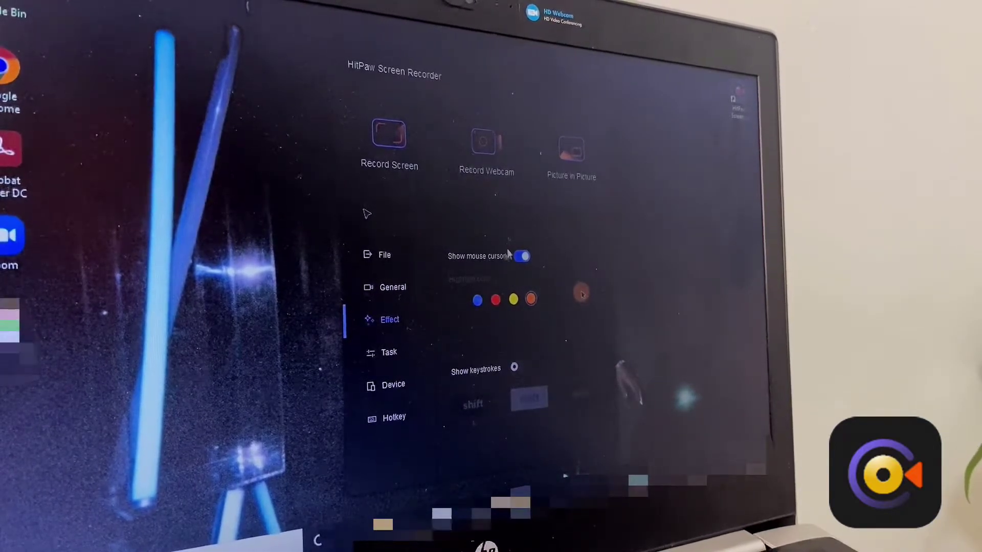
left_click(522, 256)
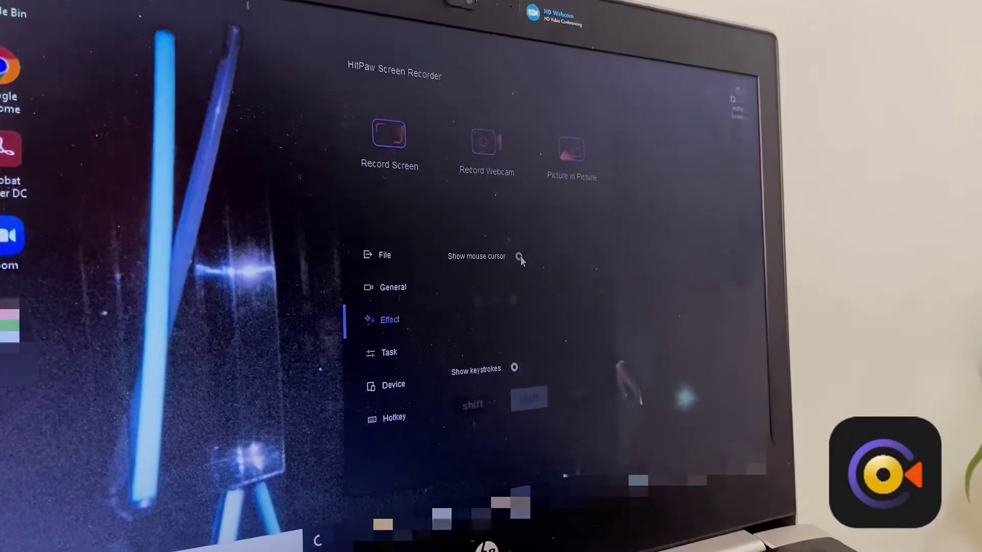
left_click(520, 256)
left_click(520, 256)
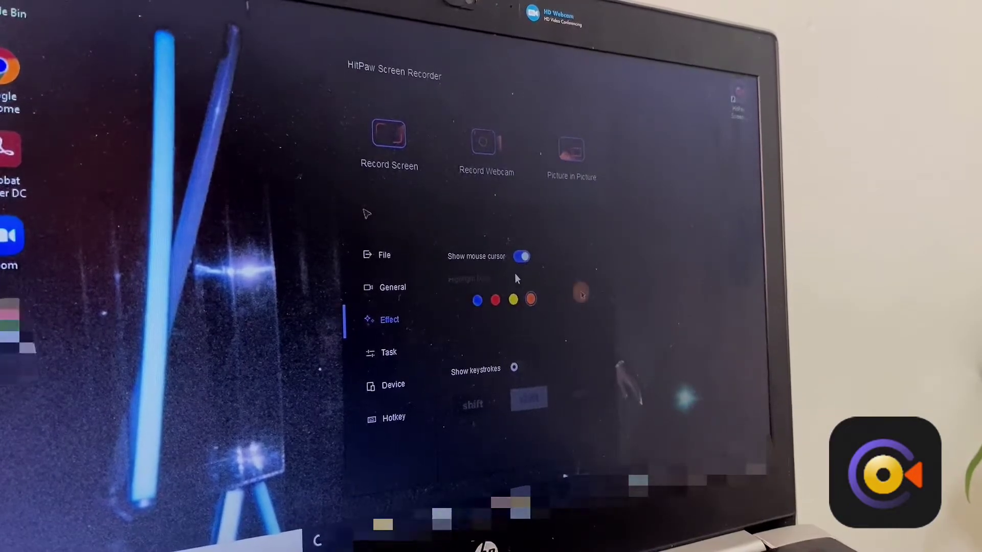
left_click(495, 299)
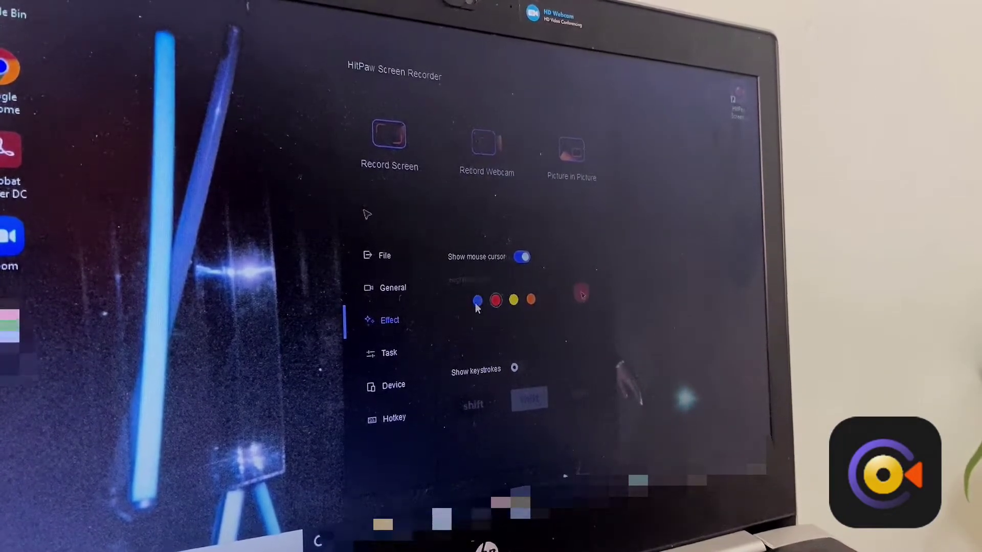
left_click(530, 300)
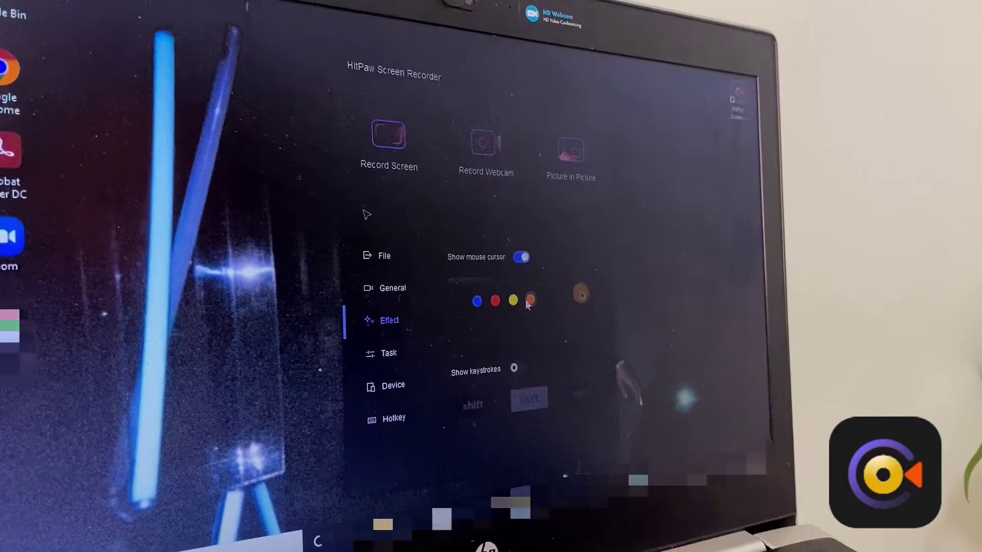
- Check the Device webcam and microphone lists, keeping HP HD Camera as the webcam
left_click(393, 386)
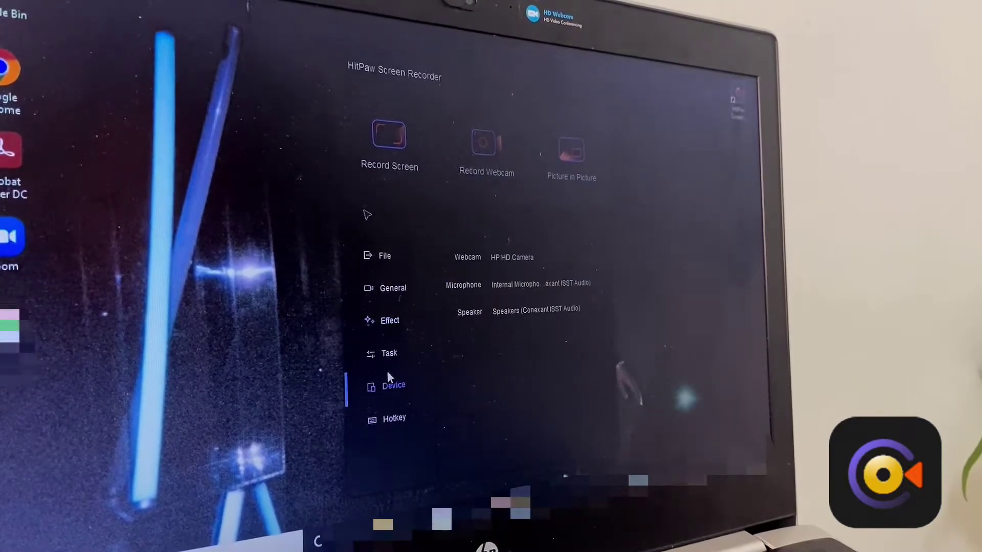
left_click(535, 256)
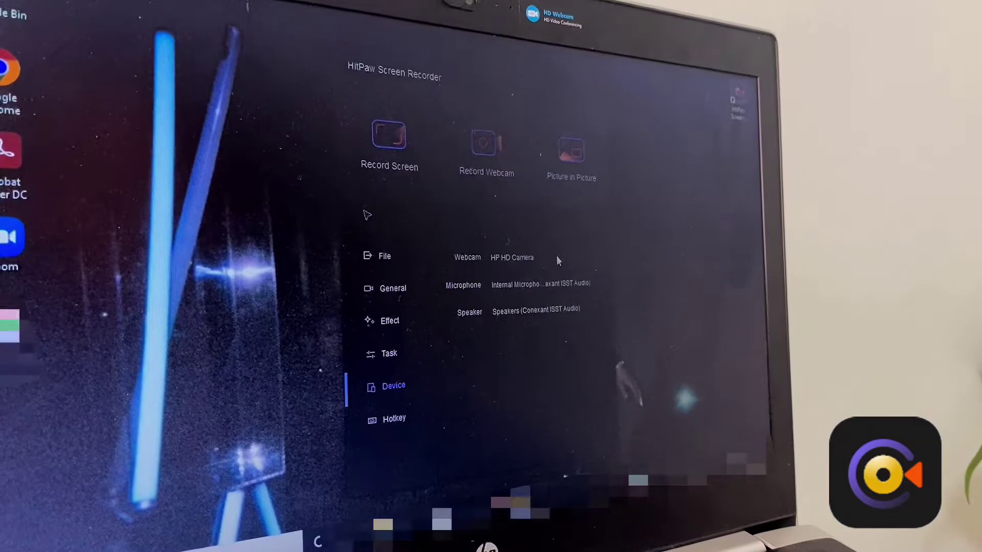
left_click(557, 262)
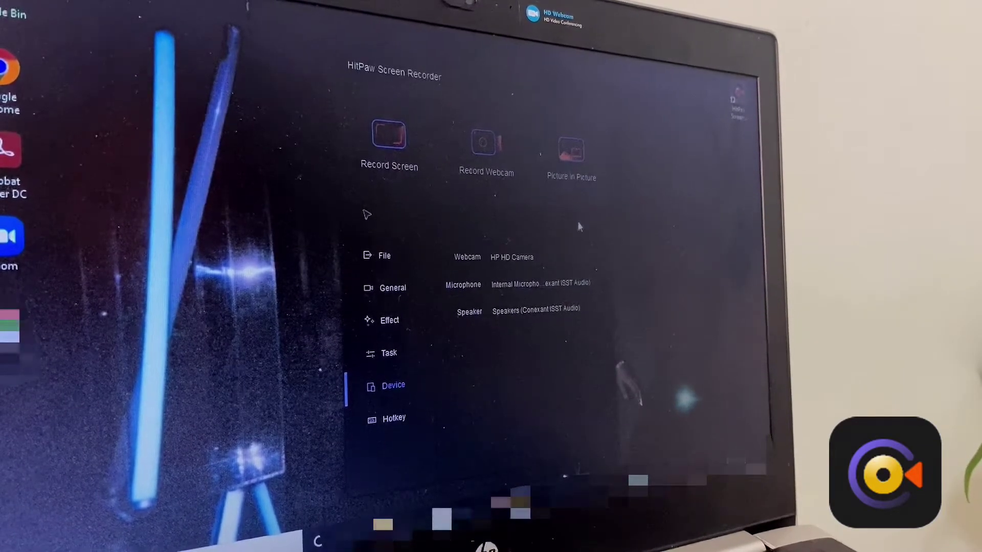
left_click(557, 285)
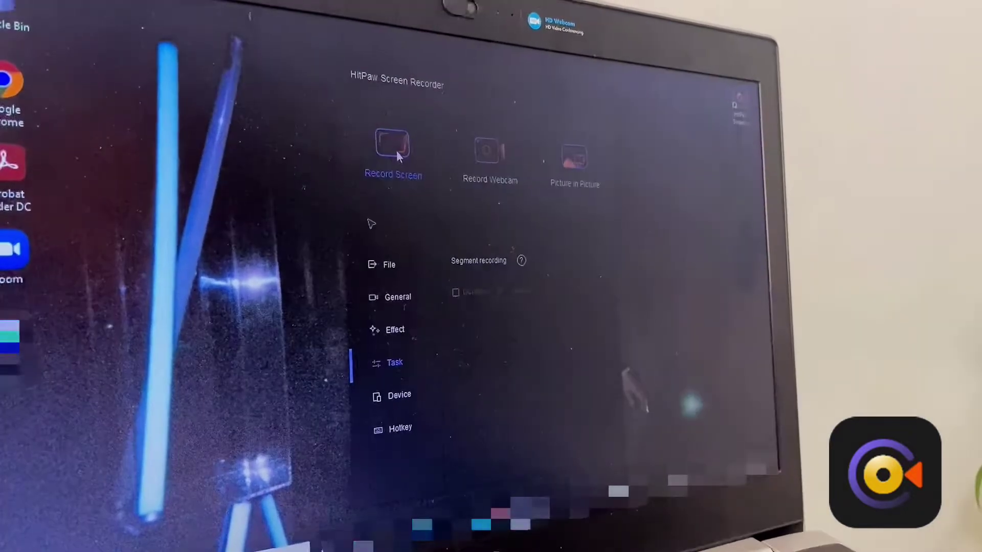
- Draw and move a custom capture region, discard it with Esc, then select the full screen
left_click(395, 150)
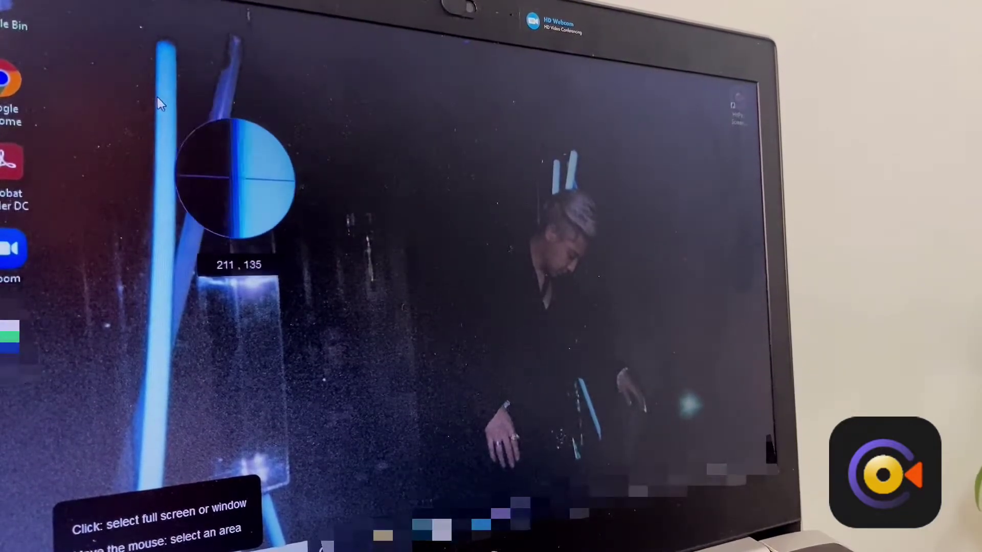
mouse_move(170, 94)
left_mouse_down()
mouse_move(592, 390)
mouse_move(721, 460)
left_mouse_up()
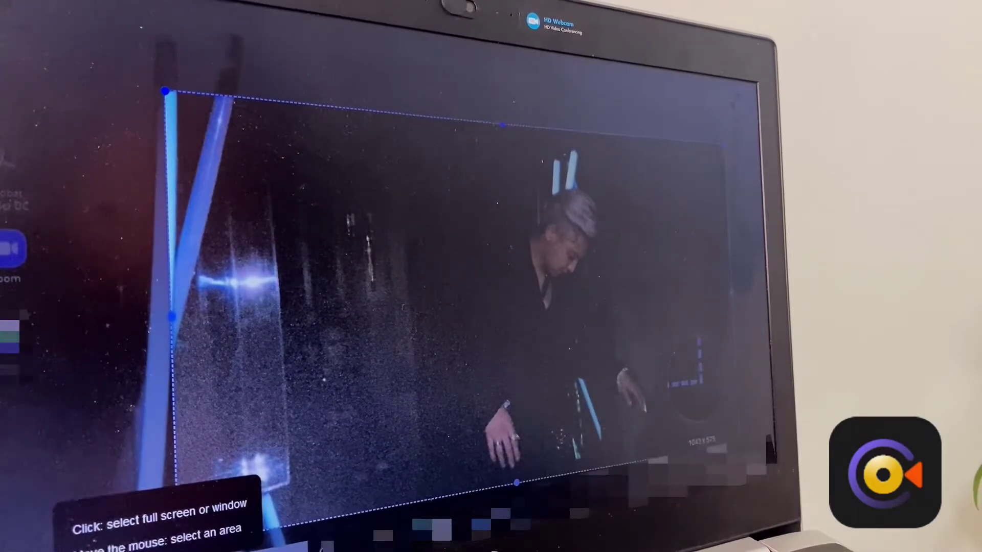
left_click_drag(721, 460, 737, 476)
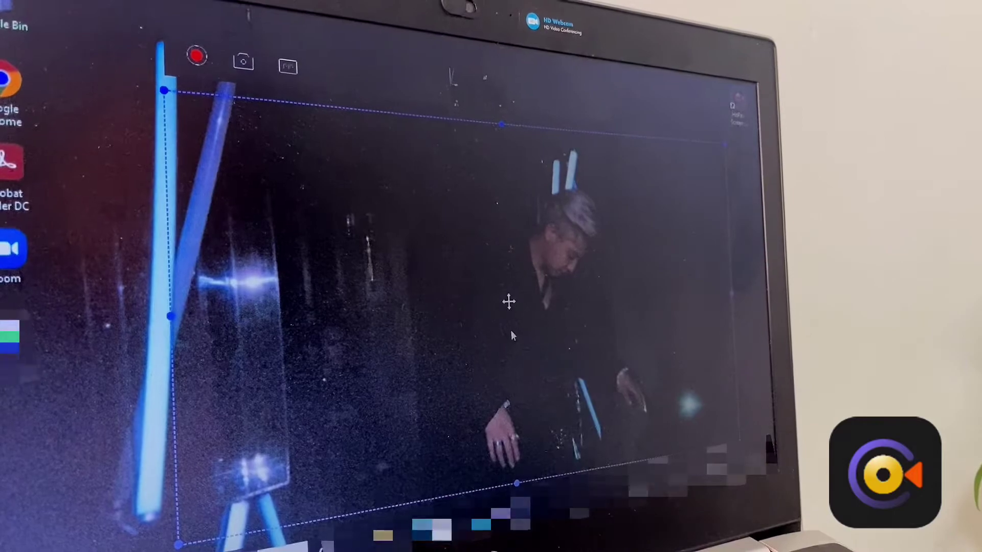
mouse_move(508, 302)
left_mouse_down()
mouse_move(517, 274)
mouse_move(503, 292)
left_mouse_up()
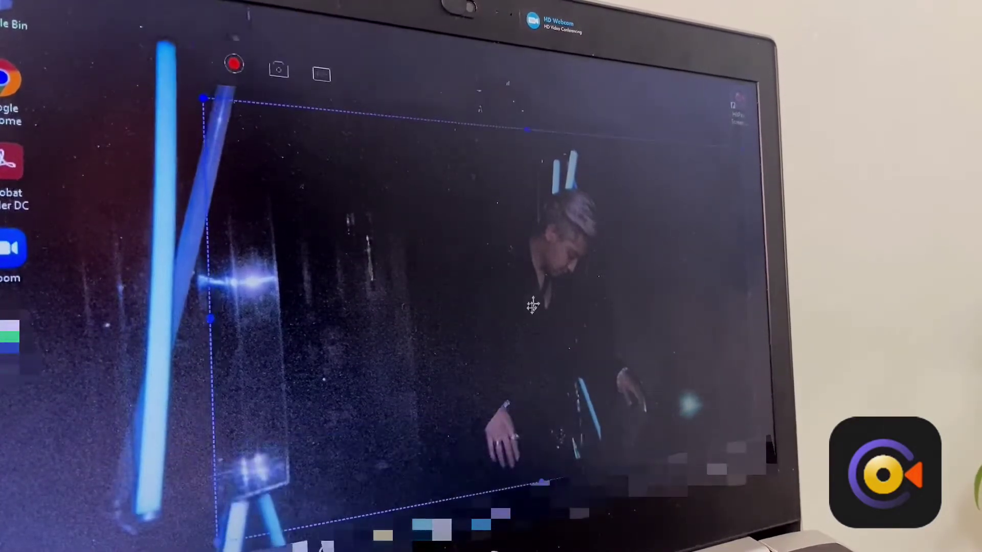
key("Escape")
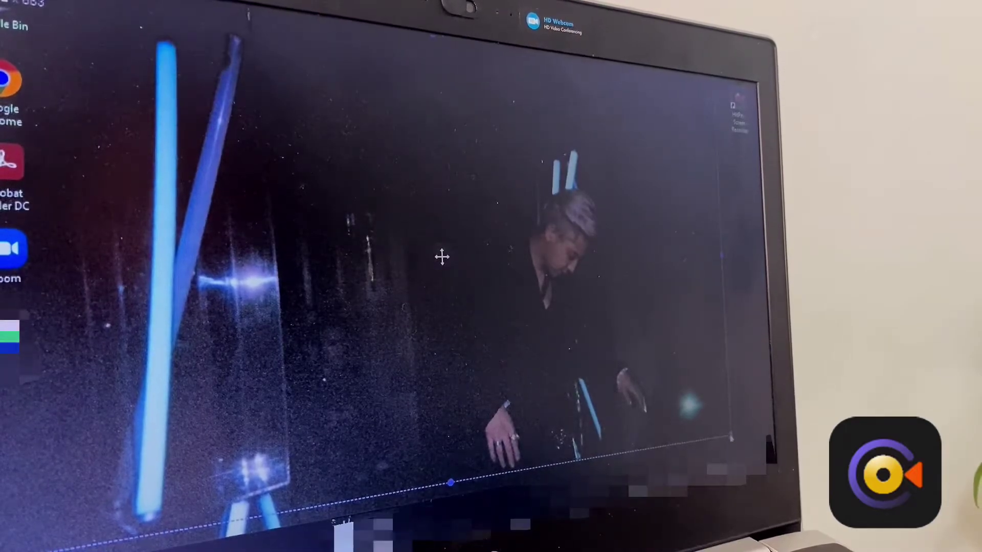
left_click(442, 258)
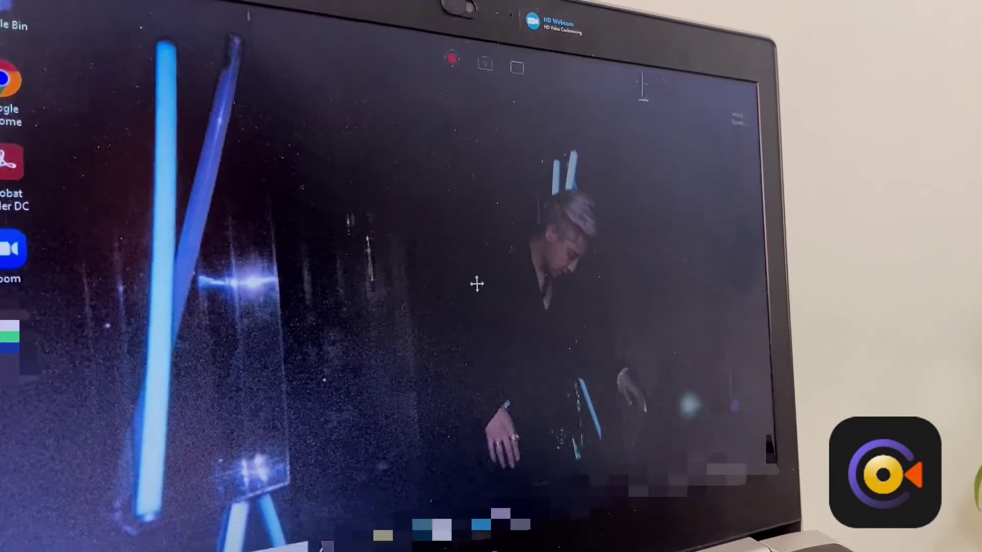
- Start recording the full screen from the capture toolbar's red Start button
left_click(450, 58)
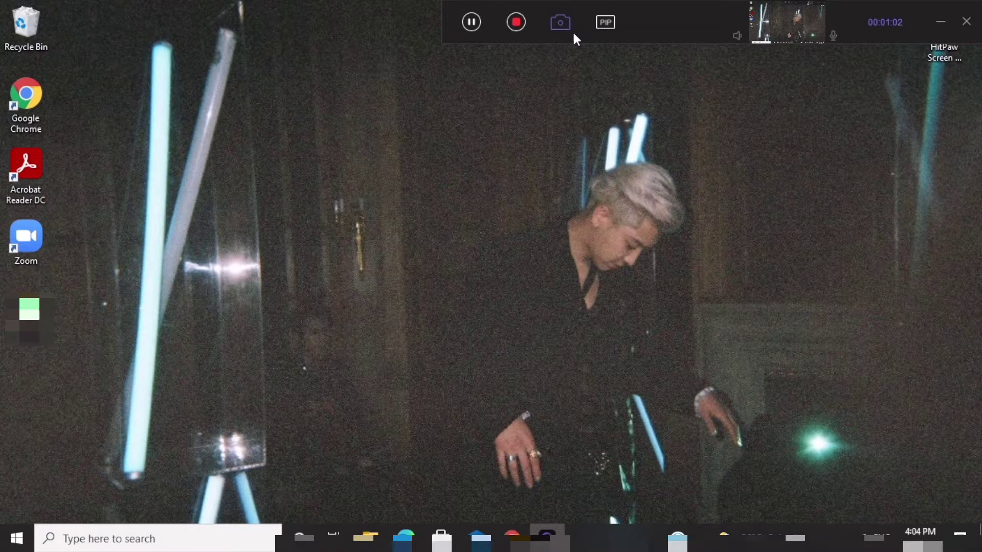
- Add the webcam picture-in-picture overlay, mirror the webcam image, and close its settings panel
left_click(605, 23)
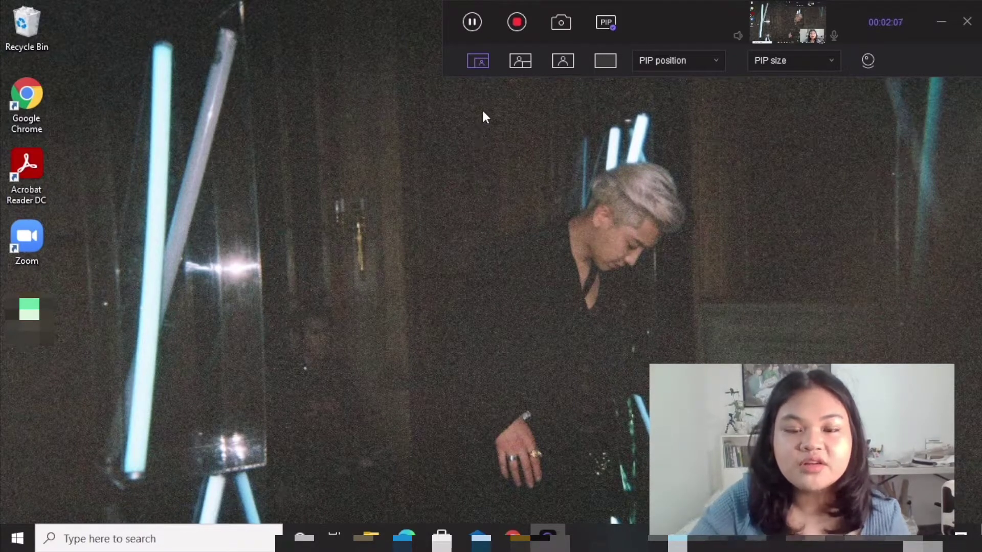
left_click_drag(373, 151, 435, 153)
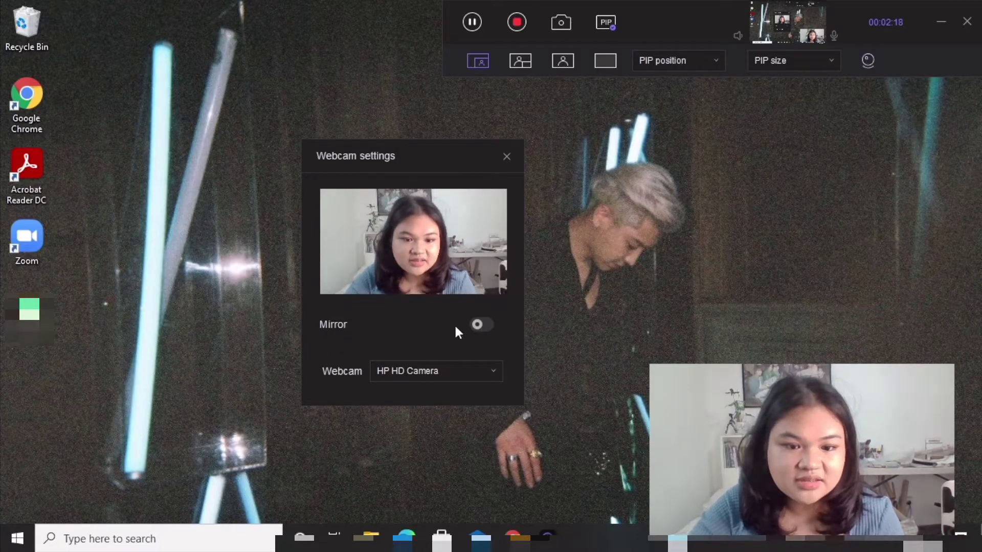
left_click(478, 325)
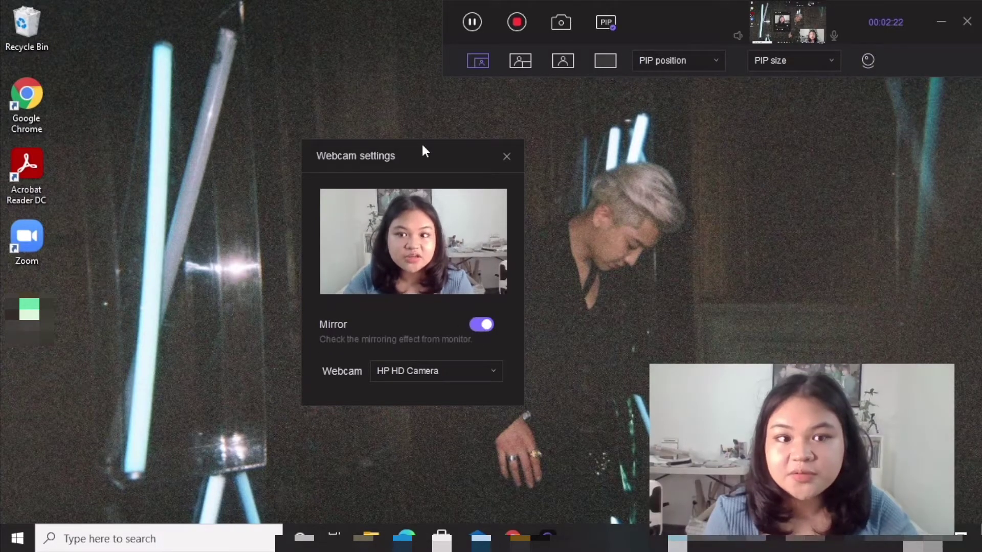
left_click_drag(474, 155, 610, 142)
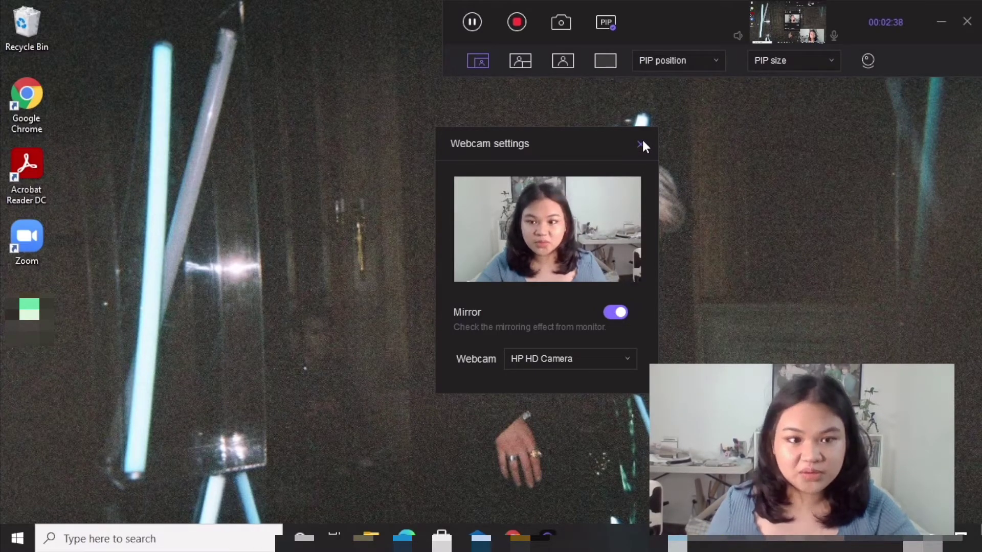
left_click(642, 145)
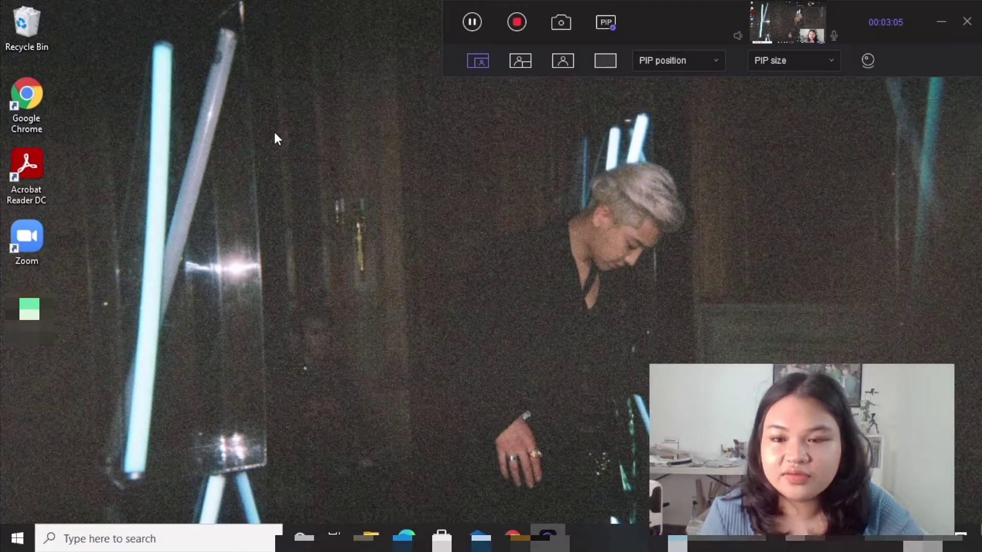
- Move the webcam overlay through top-left, top-centre, right, centre and left, ending bottom-right
left_click(676, 60)
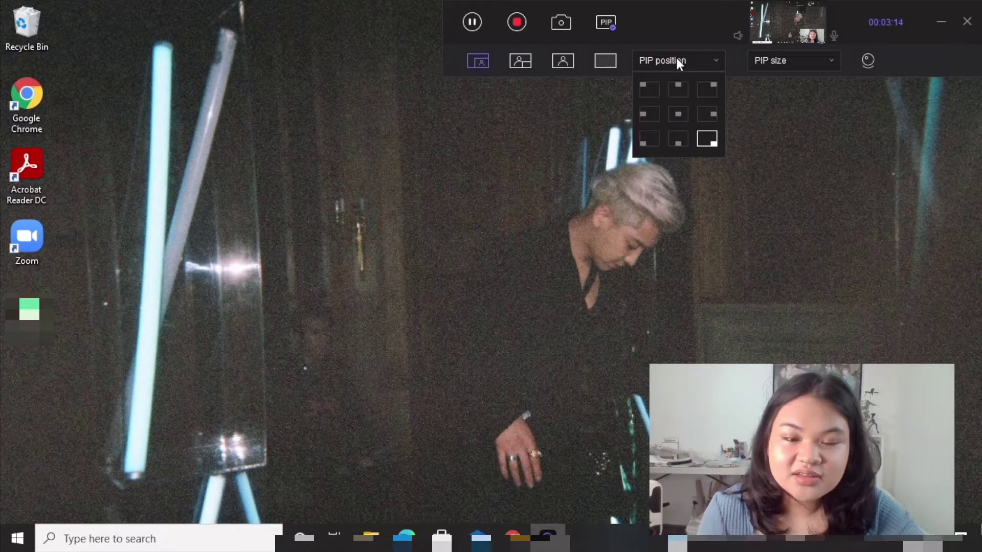
left_click(648, 90)
left_click(678, 91)
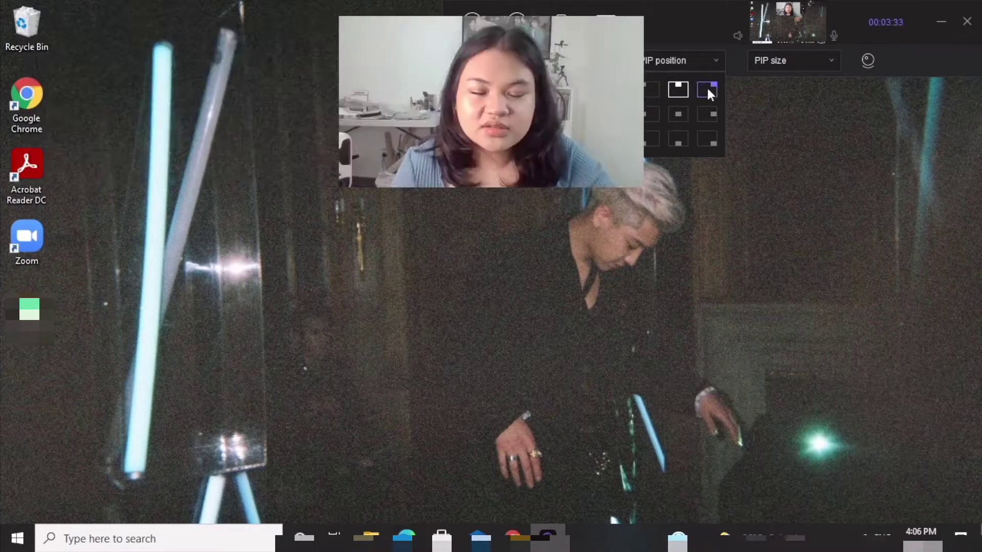
left_click(706, 115)
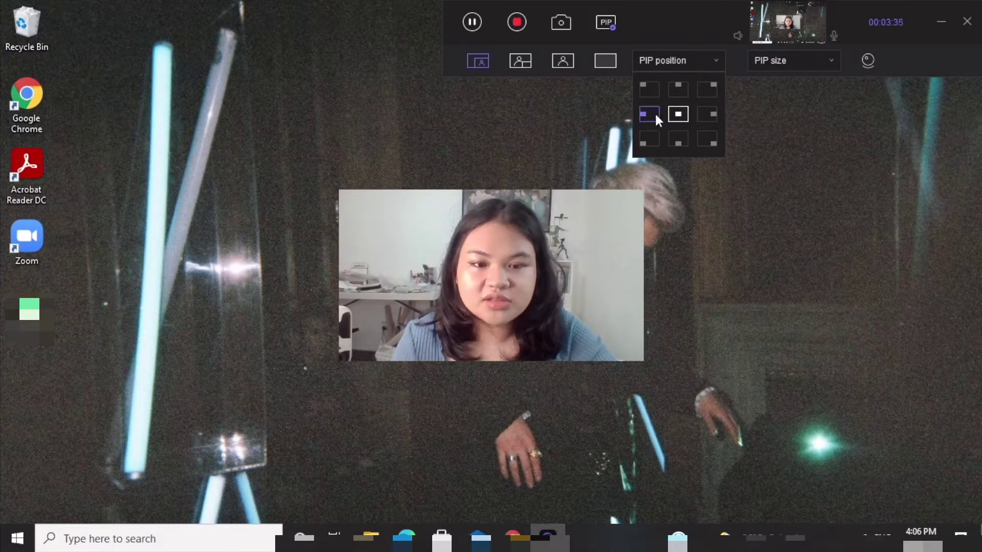
left_click(648, 115)
left_click(648, 142)
left_click(678, 142)
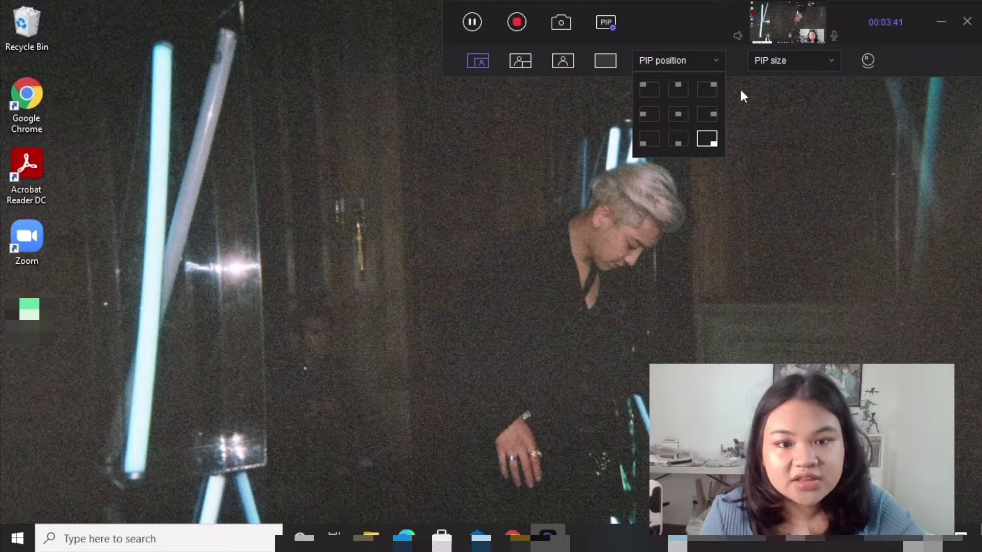
- Switch the recording layout with the toolbar layout icons, trying webcam-main with screen inset
left_click(520, 65)
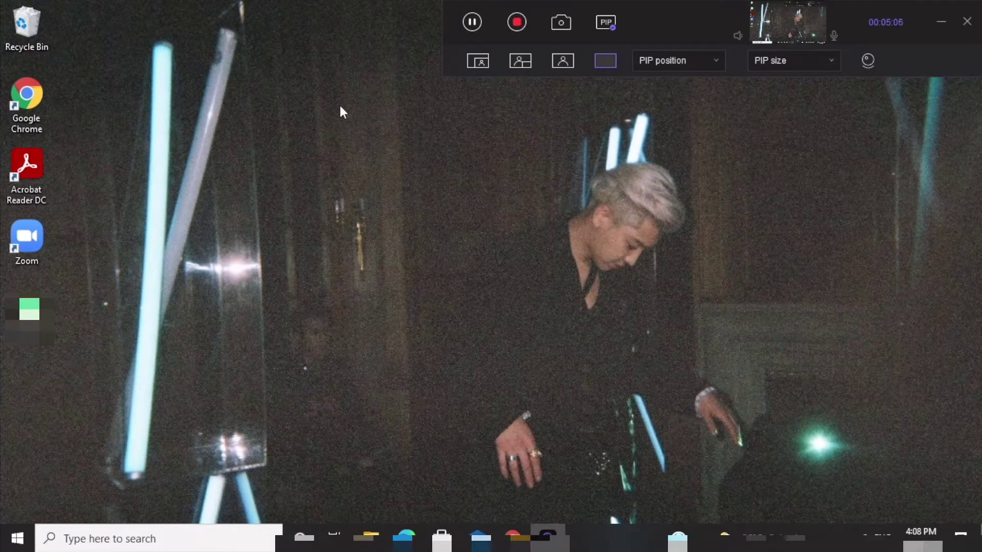
- Move the webcam overlay to bottom-left, bottom-centre and right side, ending bottom-right
left_click(678, 60)
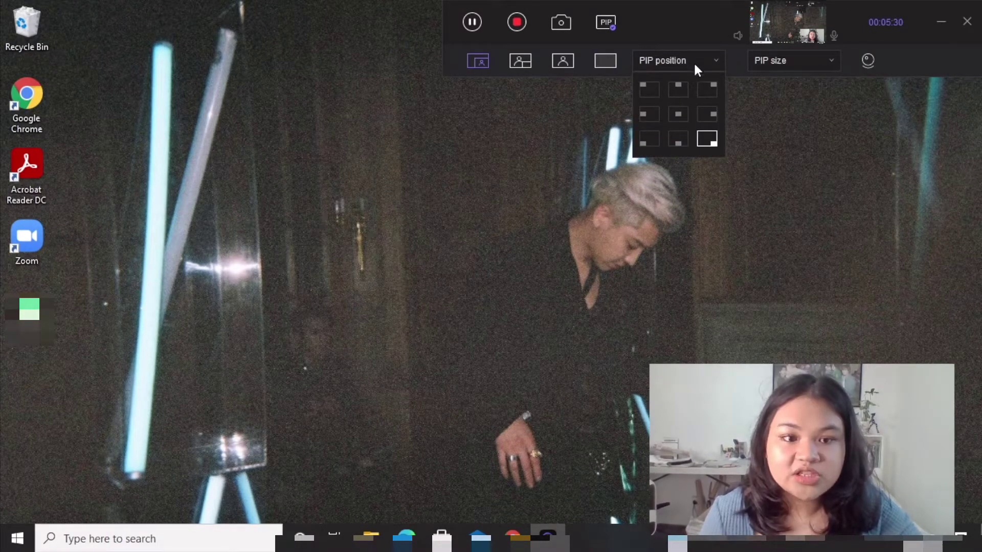
left_click(648, 141)
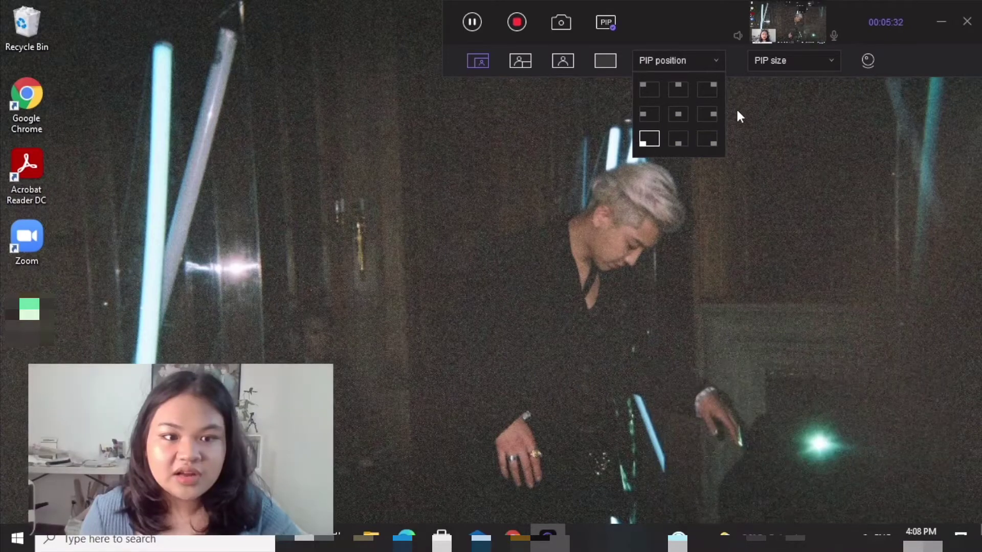
left_click(680, 134)
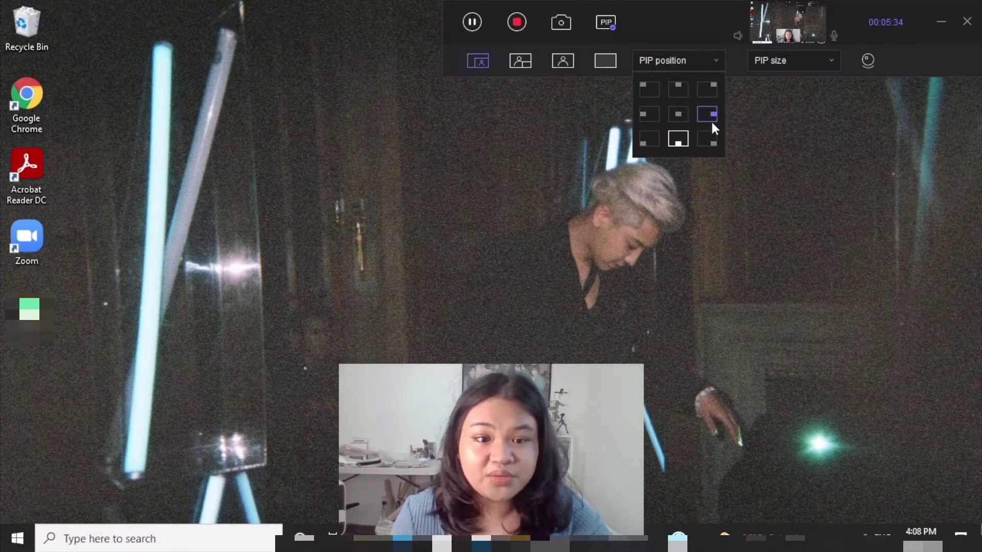
left_click(710, 115)
left_click(710, 141)
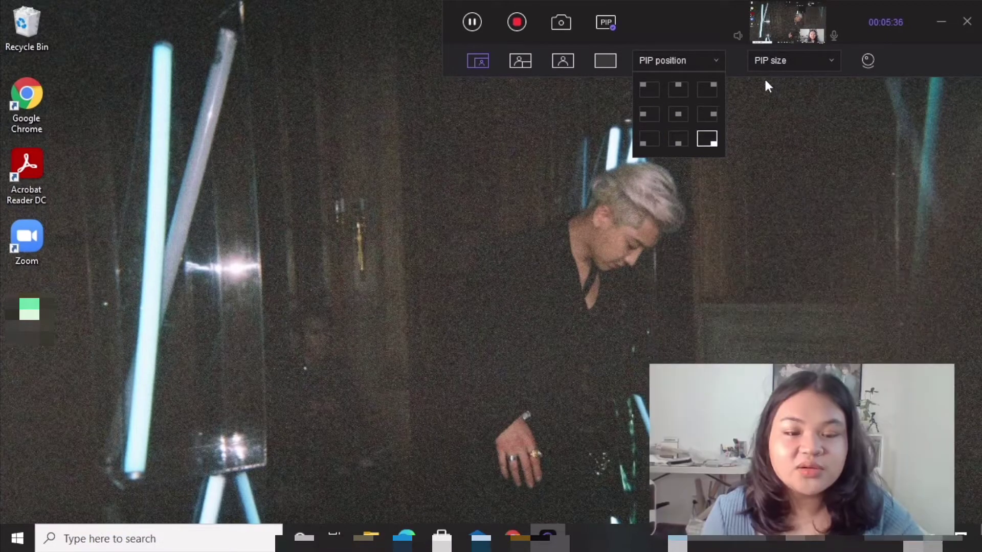
- Try the webcam overlay at 25%, 50% and 70% size presets, ending at 25%
left_click(784, 58)
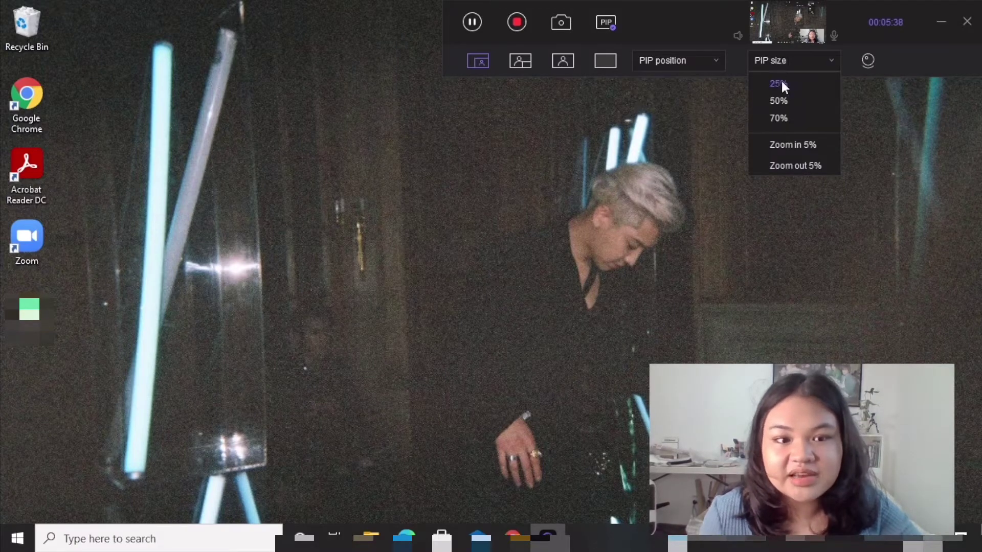
left_click(781, 83)
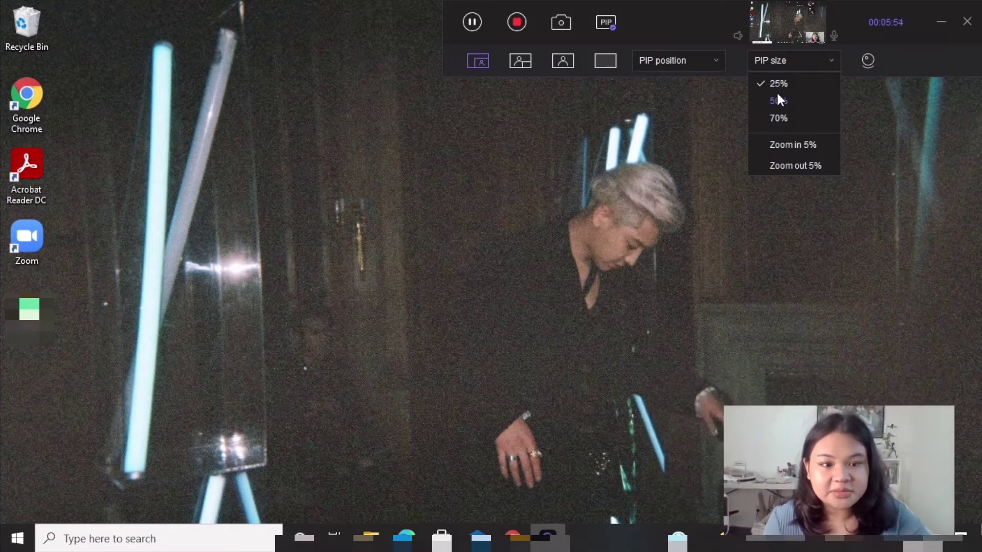
left_click(774, 100)
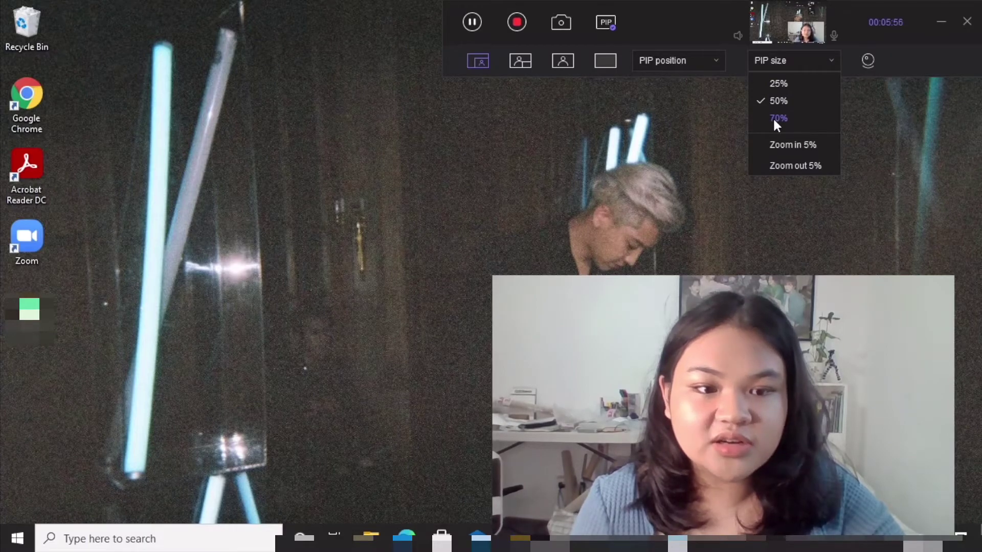
left_click(773, 117)
left_click(782, 83)
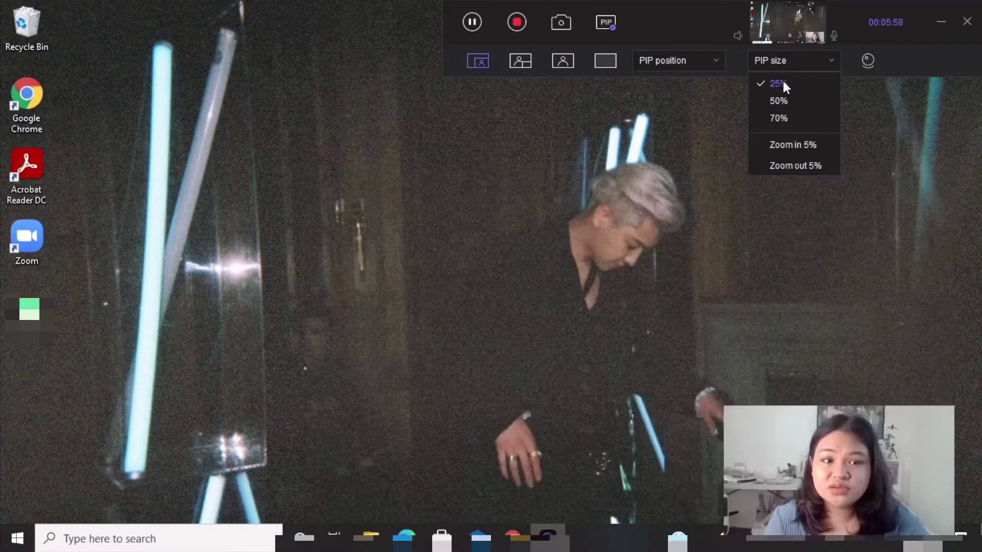
left_click(776, 100)
left_click(778, 118)
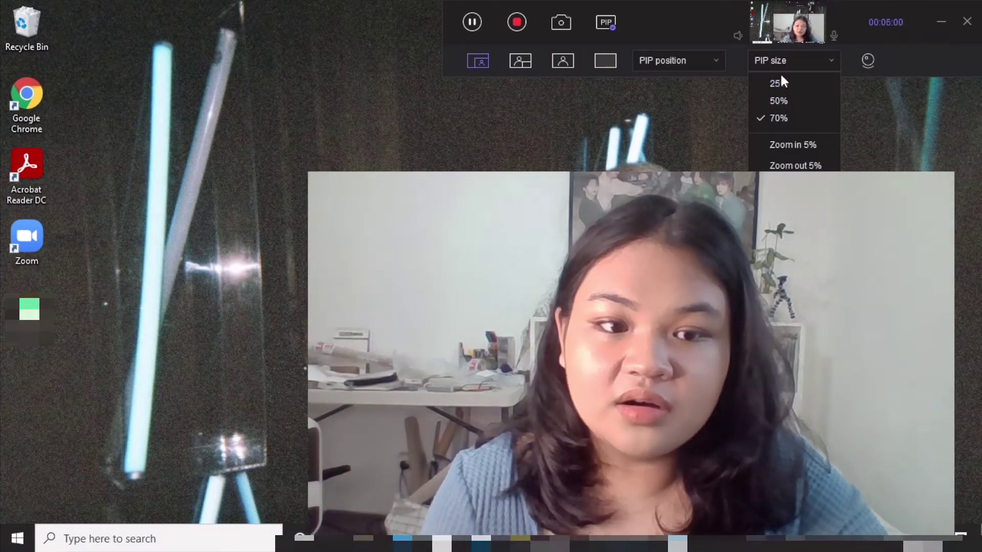
left_click(779, 85)
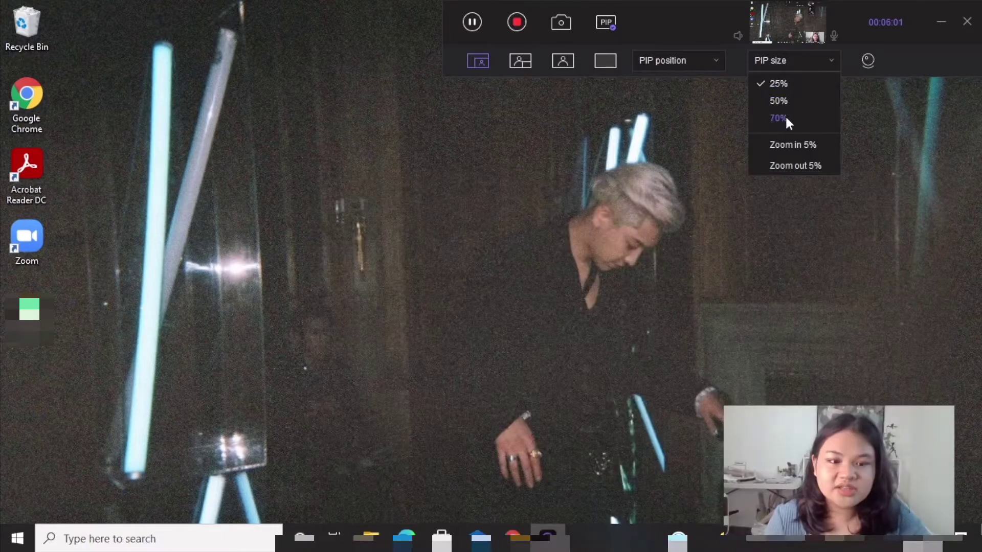
- Adjust the overlay size with 5% zoom-in and zoom-out steps, leaving it slightly larger
left_click(790, 146)
left_click(791, 165)
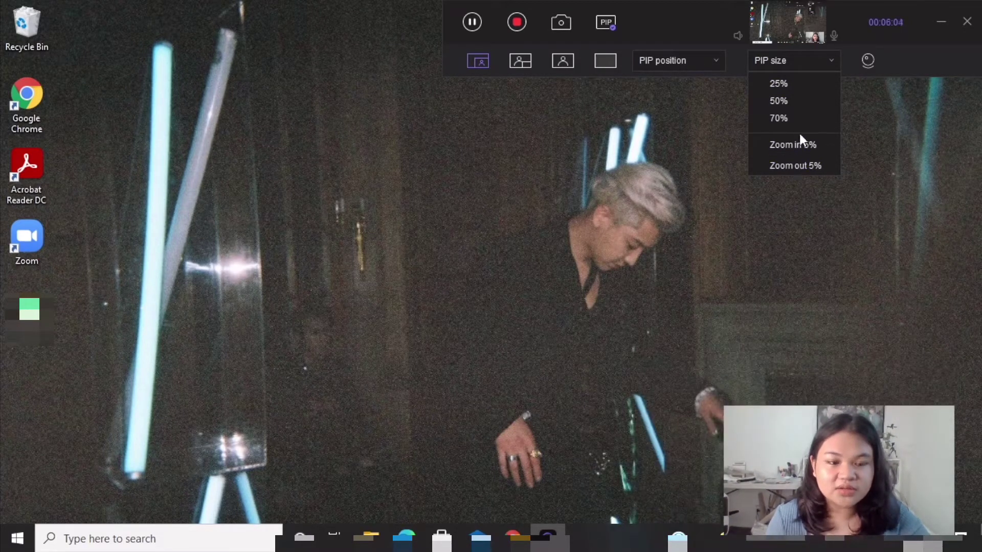
left_click(789, 145)
left_click(786, 164)
left_click(786, 164)
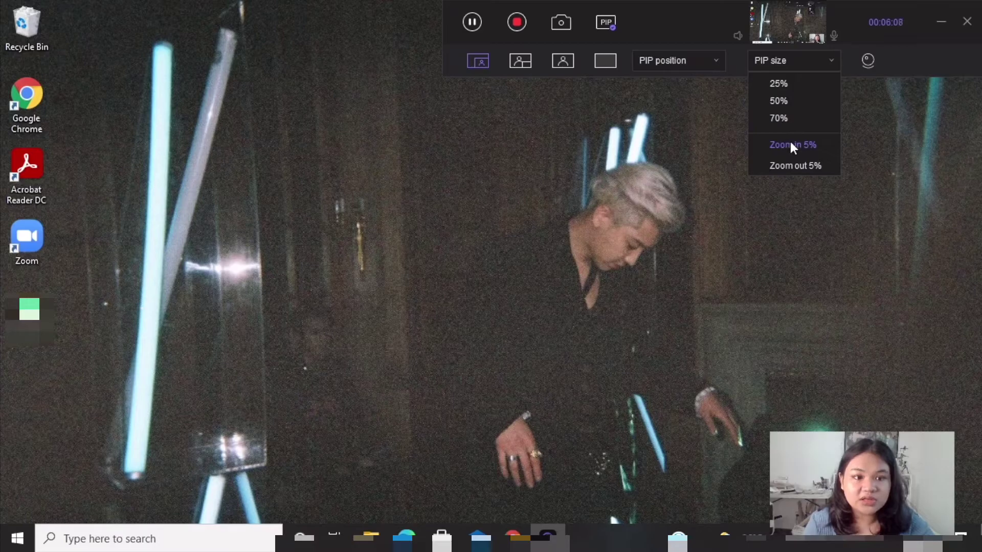
left_click(789, 144)
left_click(795, 142)
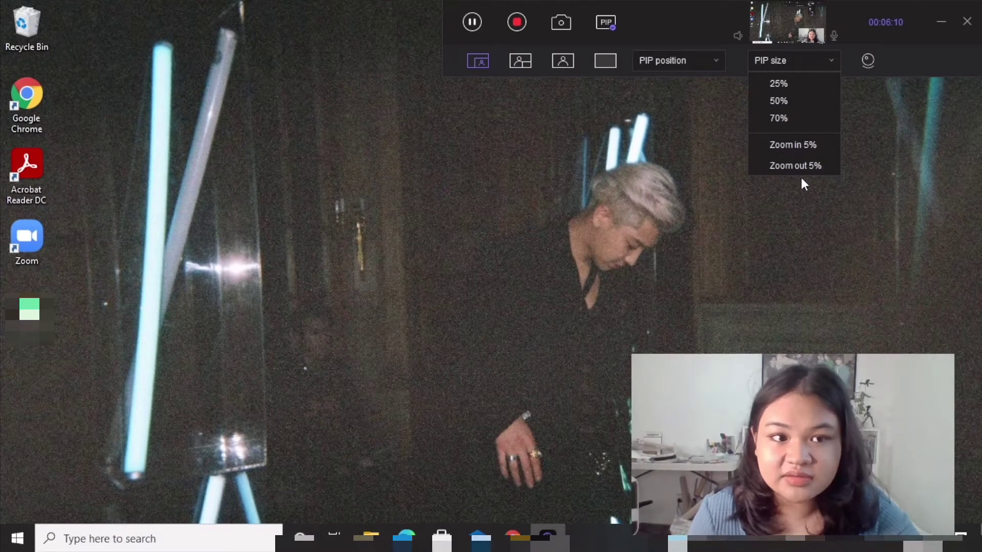
left_click(797, 146)
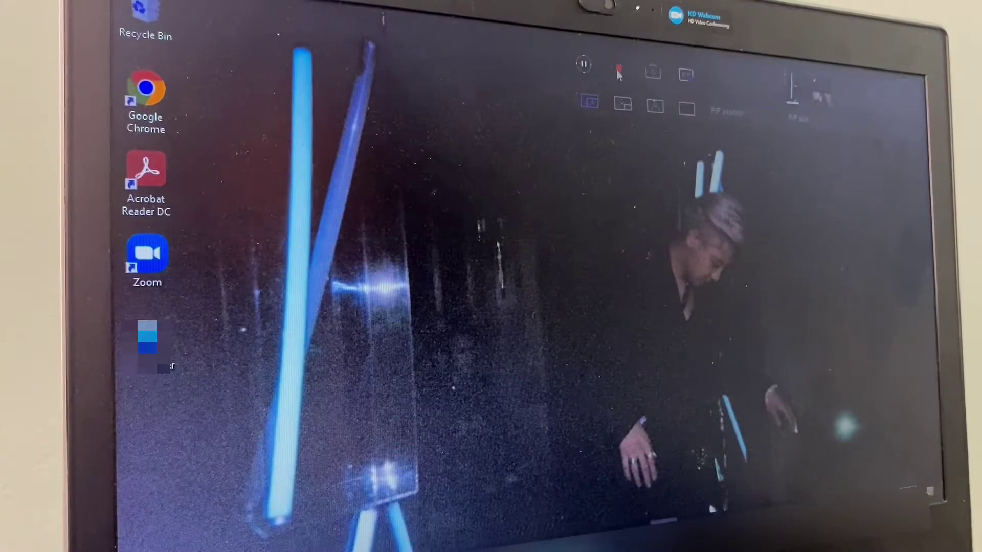
- Stop recording, preview the clip, and save it as MP4 to the HitPaw videos folder
left_click(618, 73)
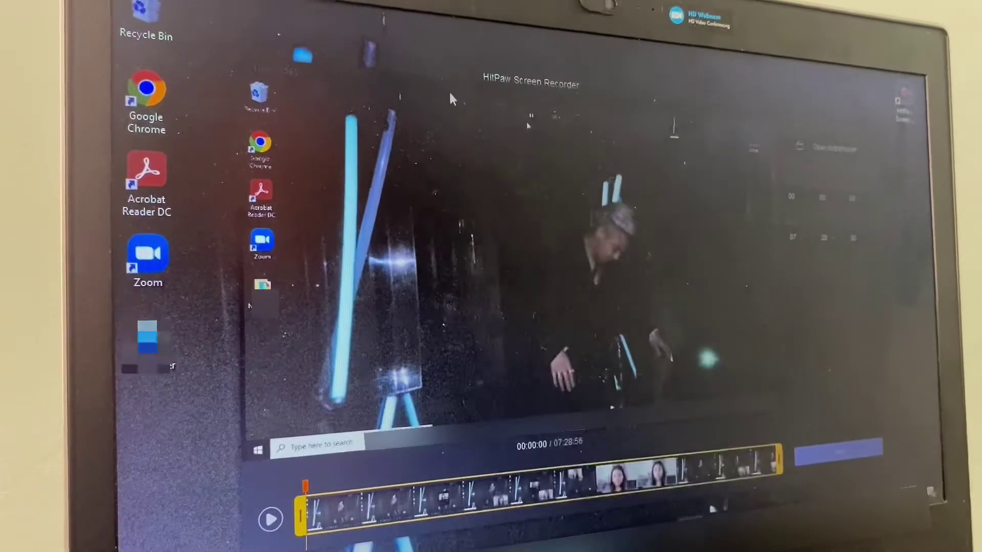
key("space")
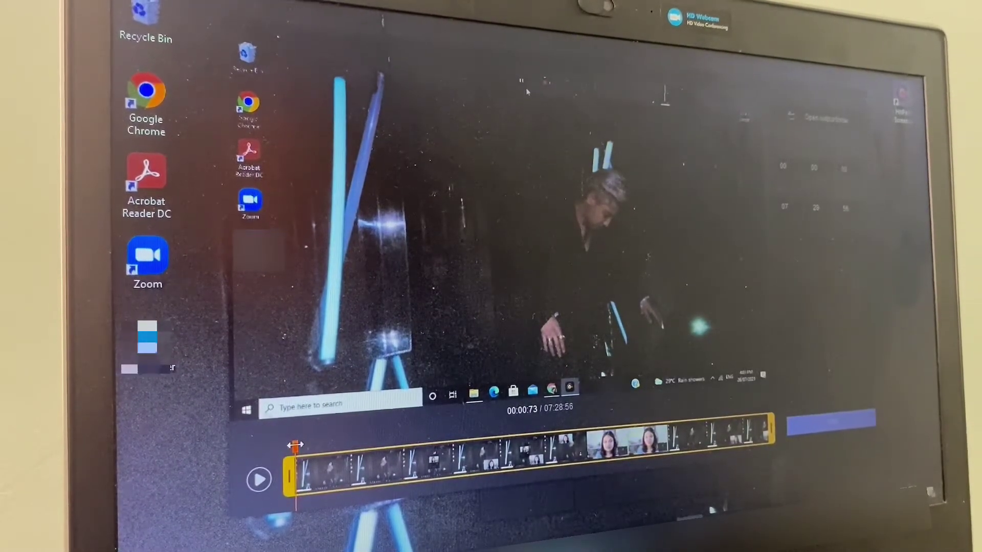
left_click(295, 446)
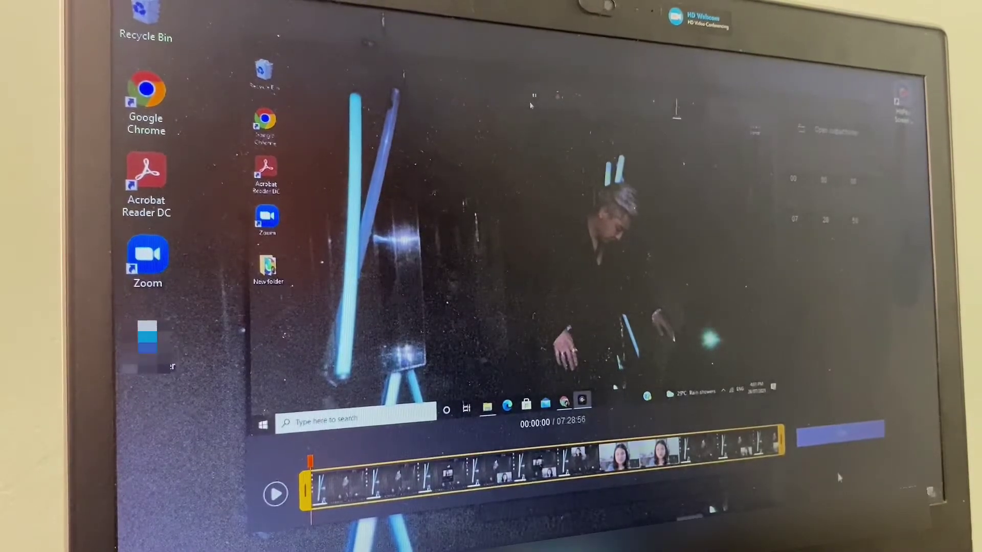
key("ctrl+s")
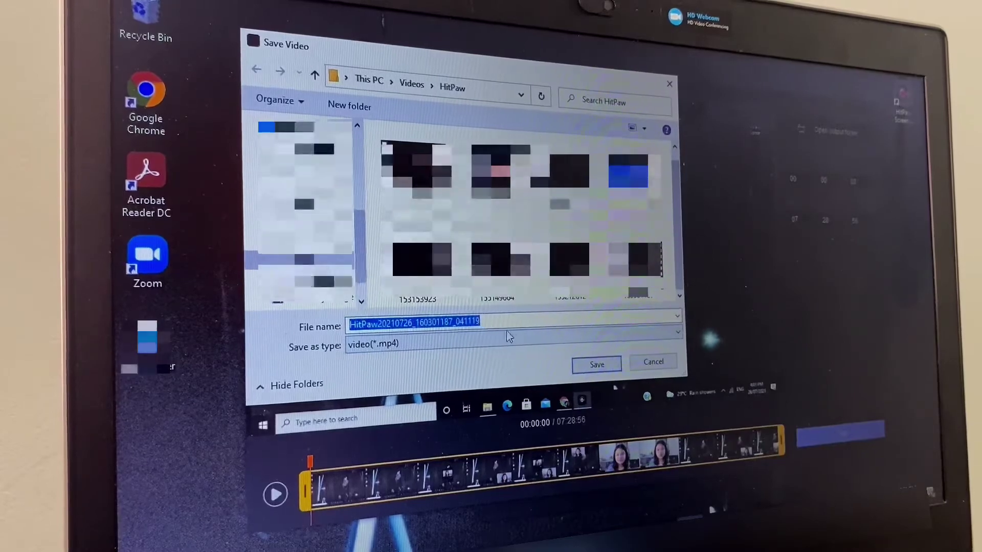
key("Return")
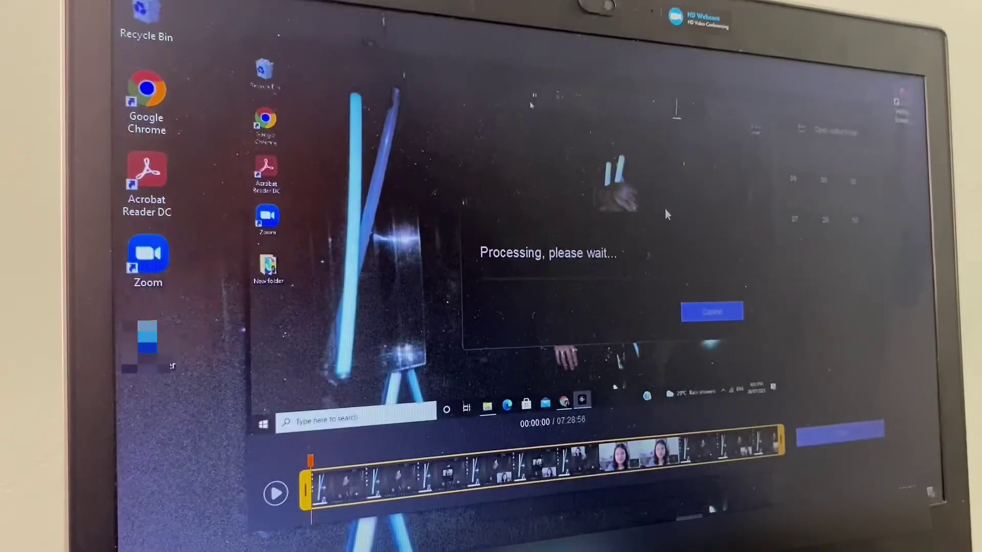